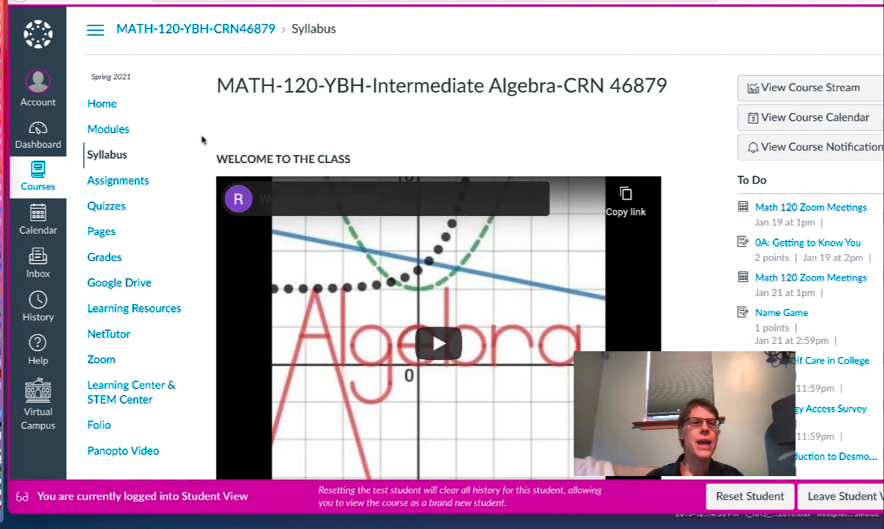
Go to the course Modules, collapse Wk 0, and scroll to the Wk 1 Resources list.
left_click(109, 130)
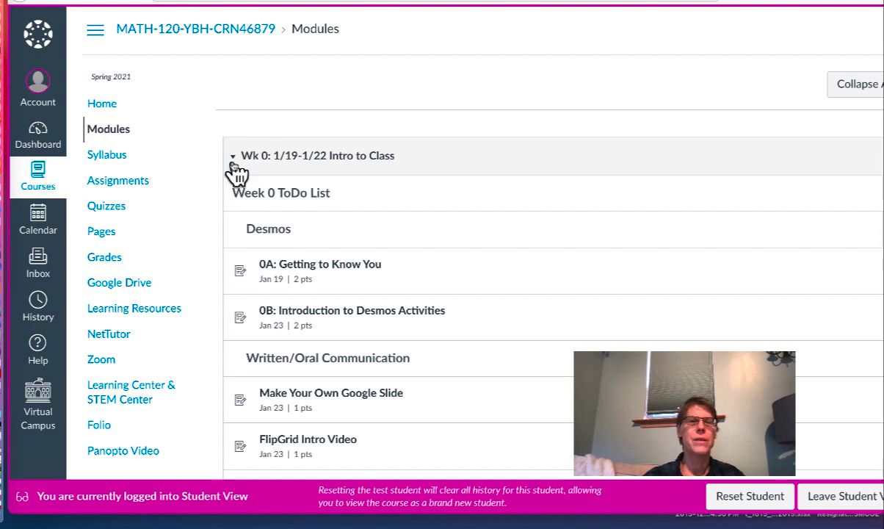
left_click(236, 167)
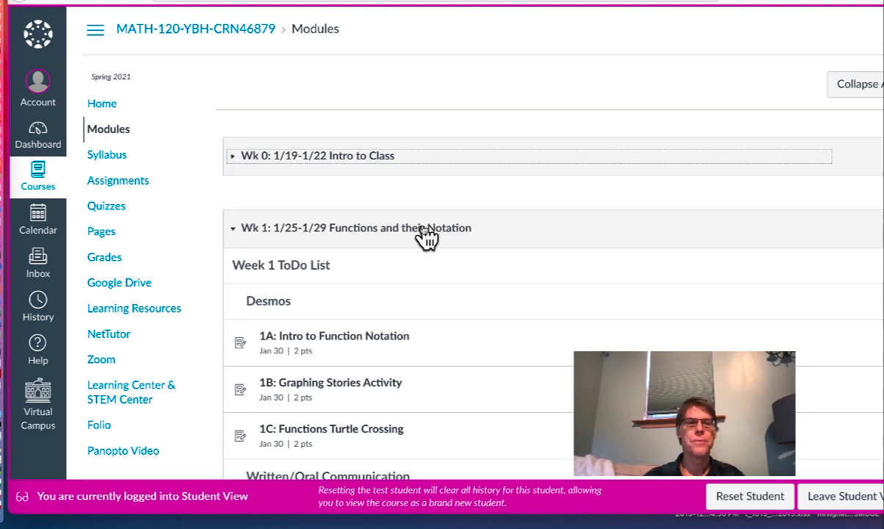
scroll(425, 231, "down", 6)
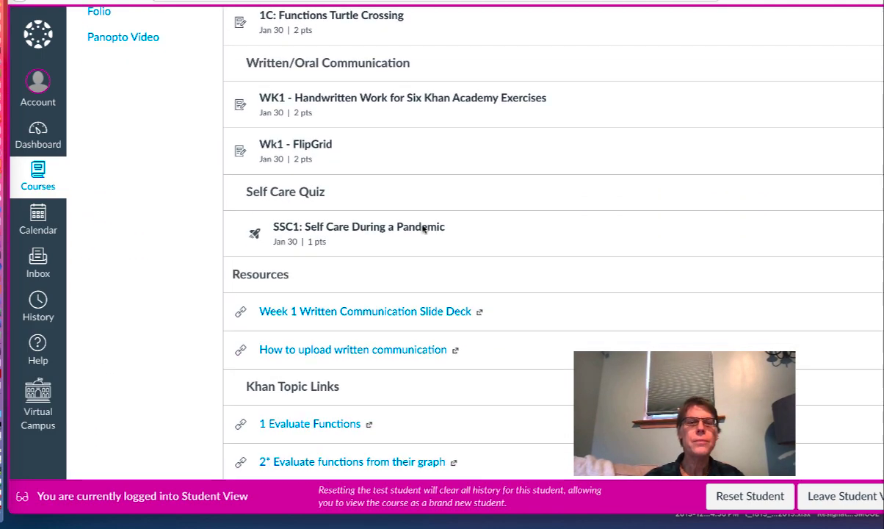
scroll(424, 229, "down", 4)
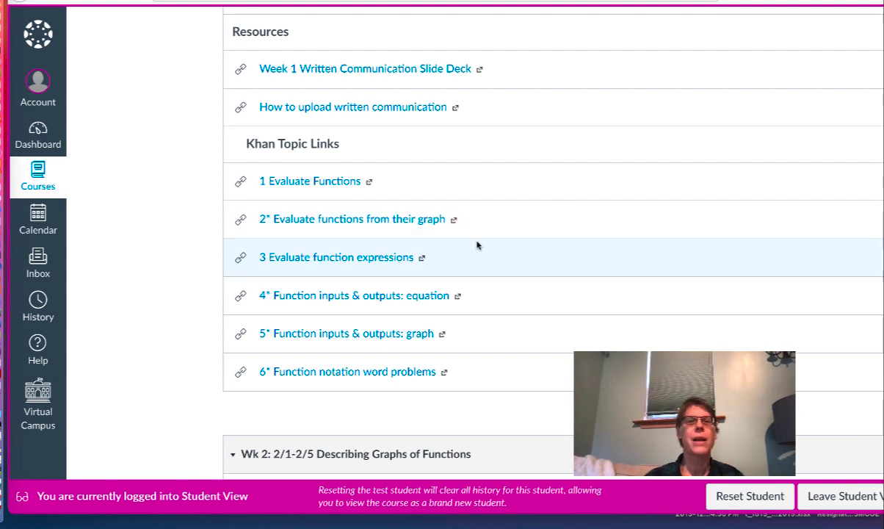
scroll(477, 245, "up", 2)
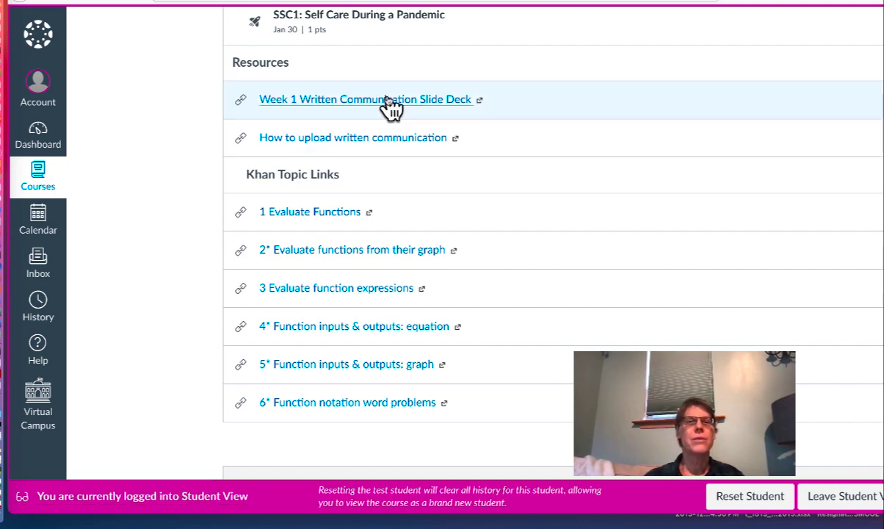
Open the Week 1 Written Communication deck and add a slide with its title and subtitle placeholders deleted.
left_click(390, 102)
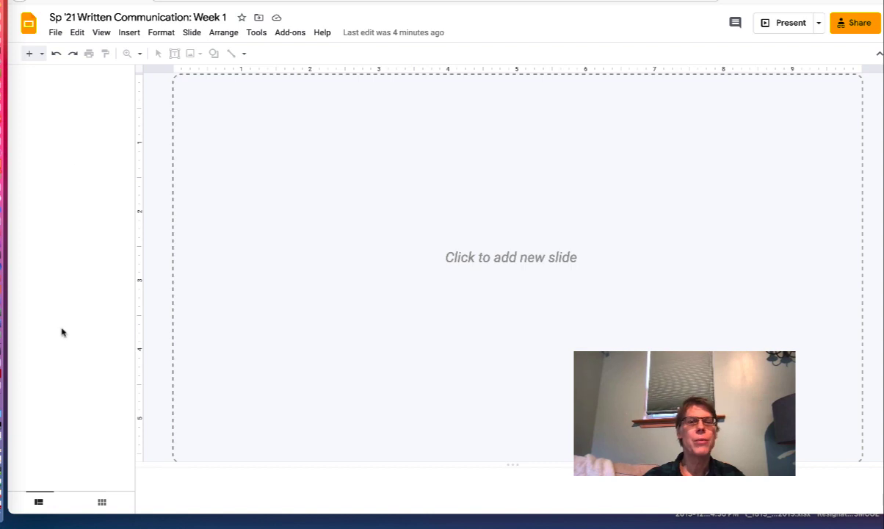
left_click(30, 59)
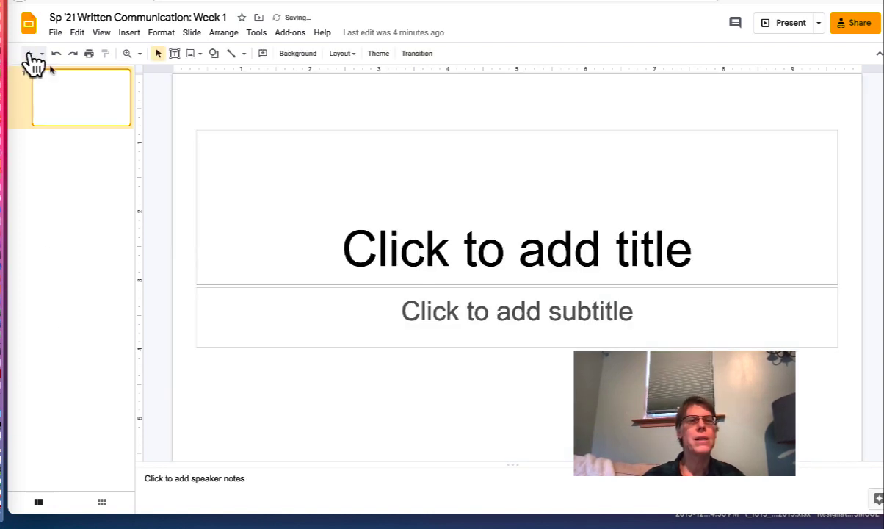
left_click(477, 131)
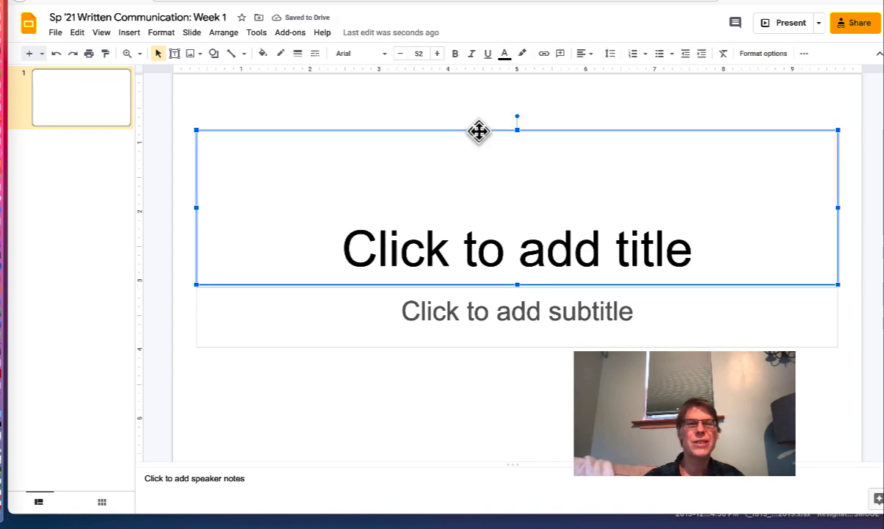
key("Delete")
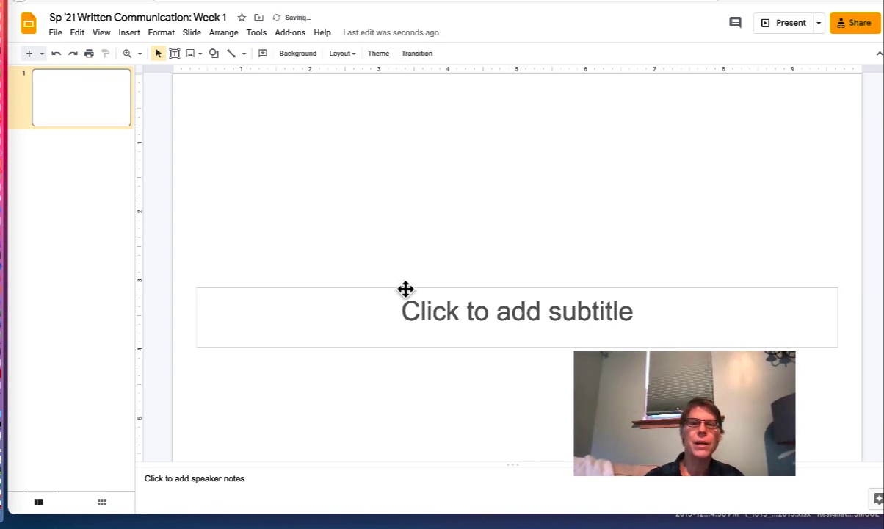
left_click(405, 290)
key("Delete")
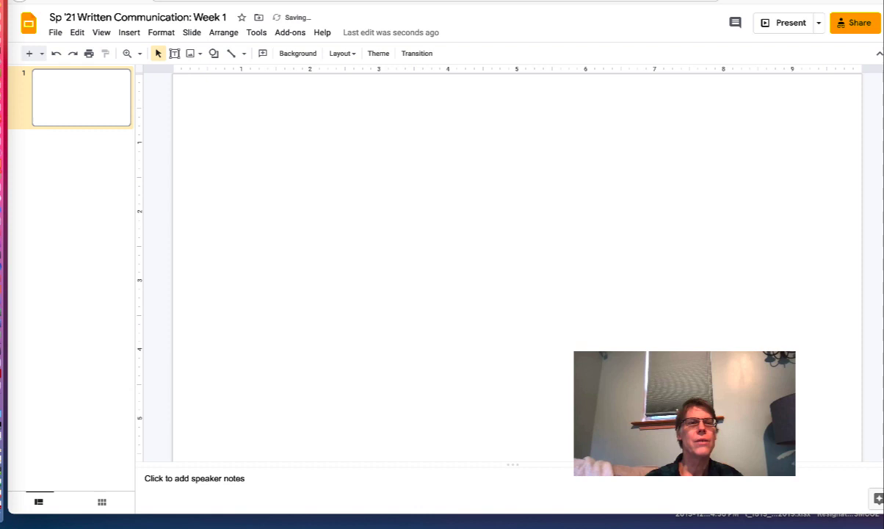
Insert a top-left text box with the student's name, sized to fit on one line.
left_click(126, 34)
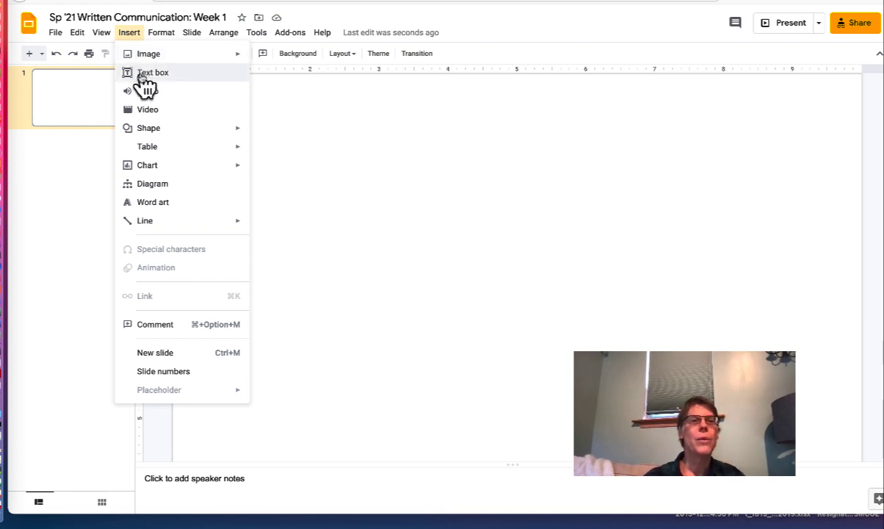
left_click(147, 73)
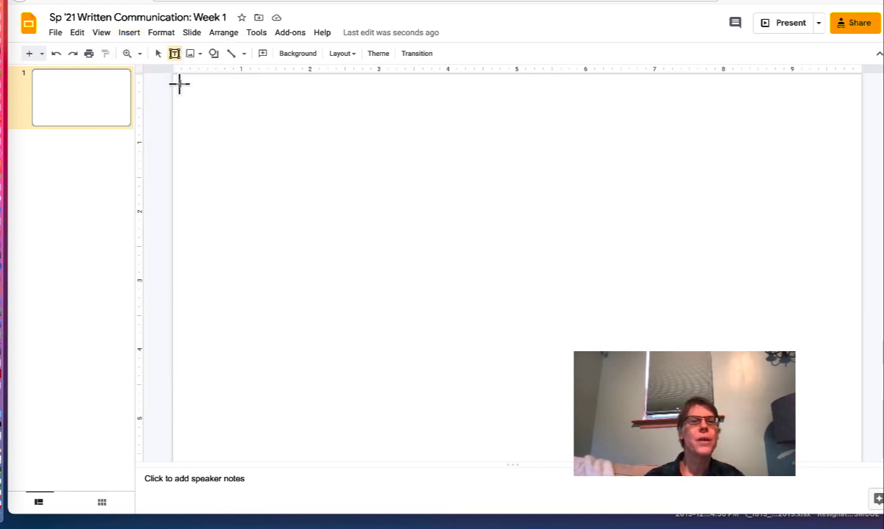
left_click_drag(180, 84, 263, 102)
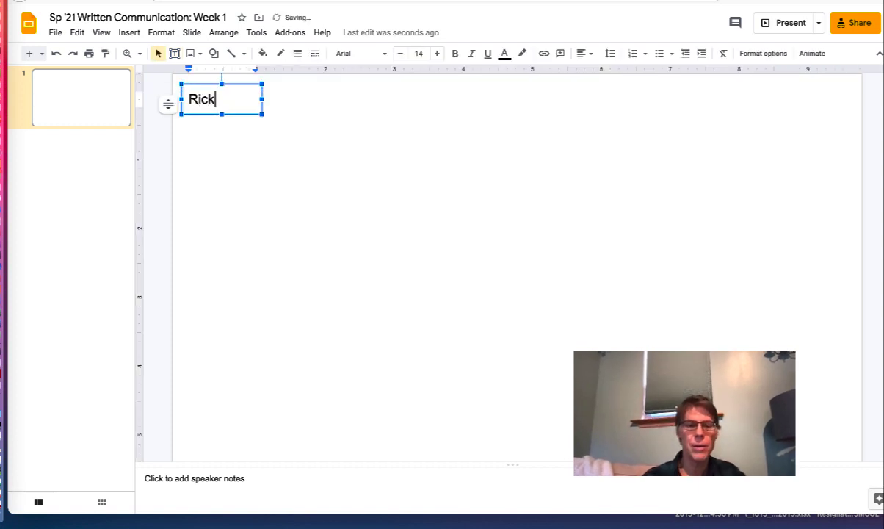
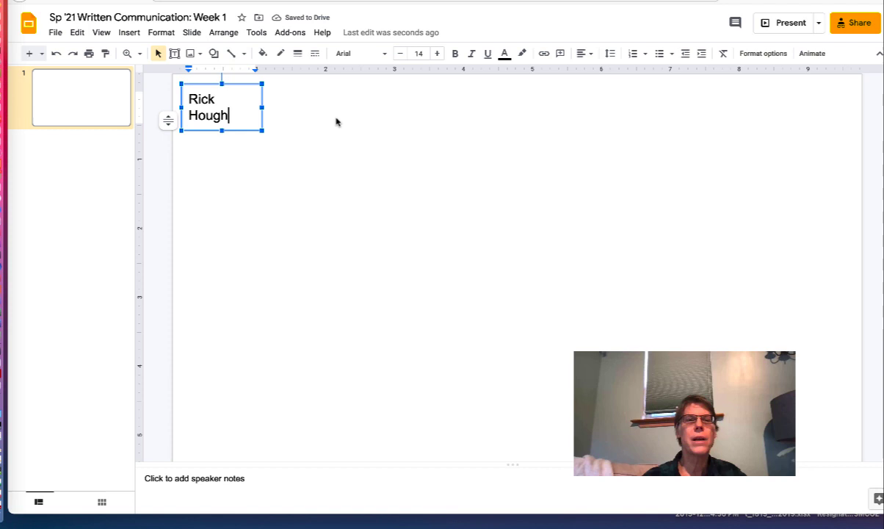
left_click_drag(263, 107, 279, 108)
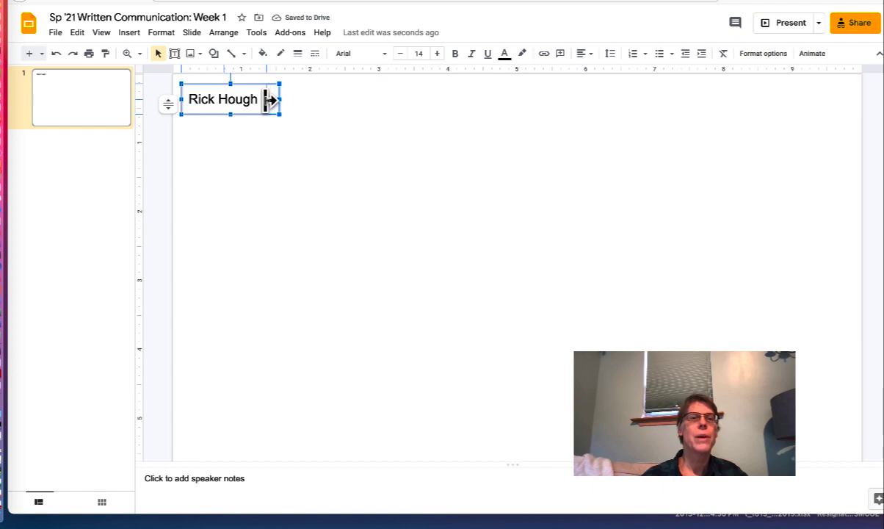
left_click_drag(271, 100, 258, 100)
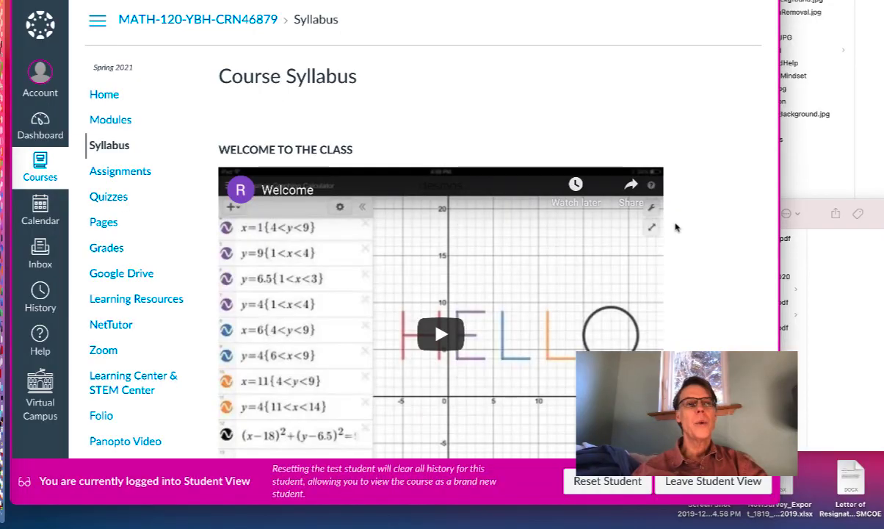
scroll(689, 187, "down", 5)
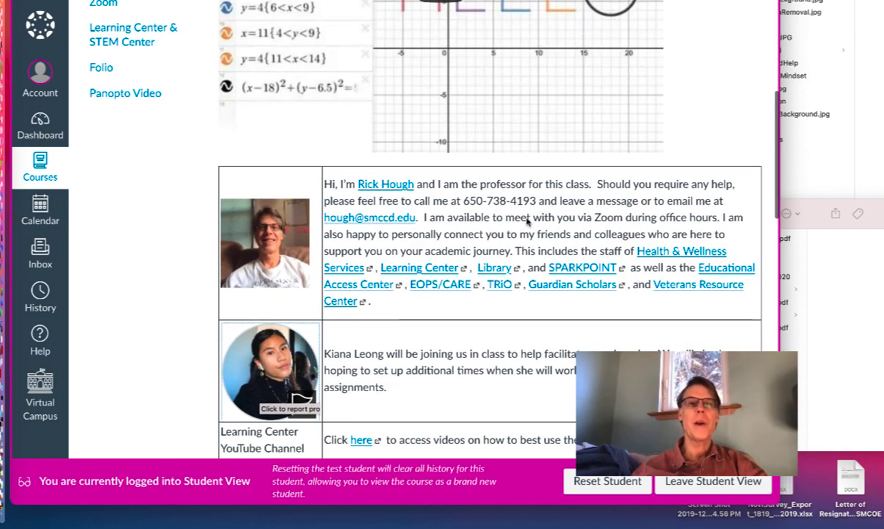
scroll(543, 212, "down", 1)
scroll(547, 212, "down", 3)
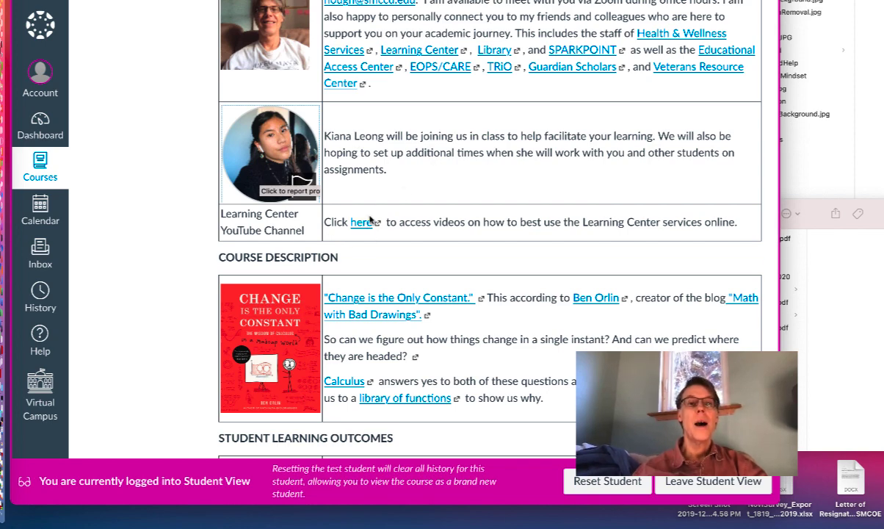
scroll(390, 192, "down", 8)
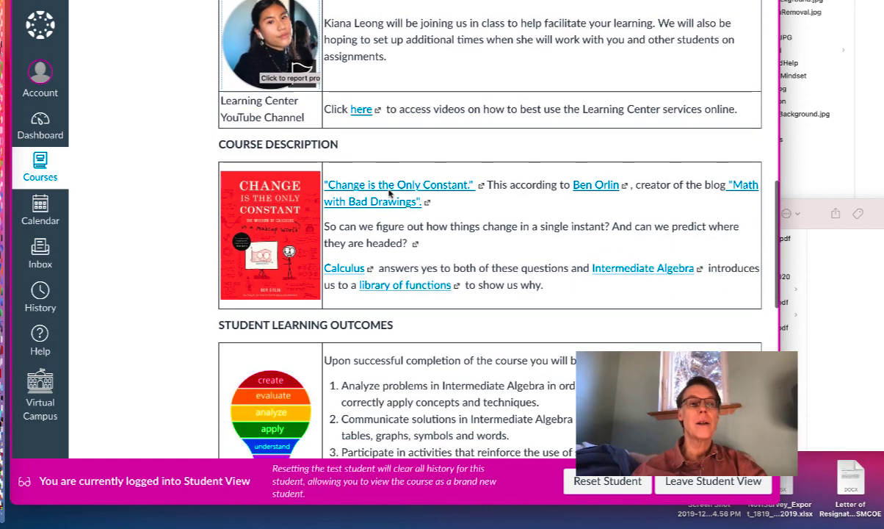
scroll(390, 191, "down", 5)
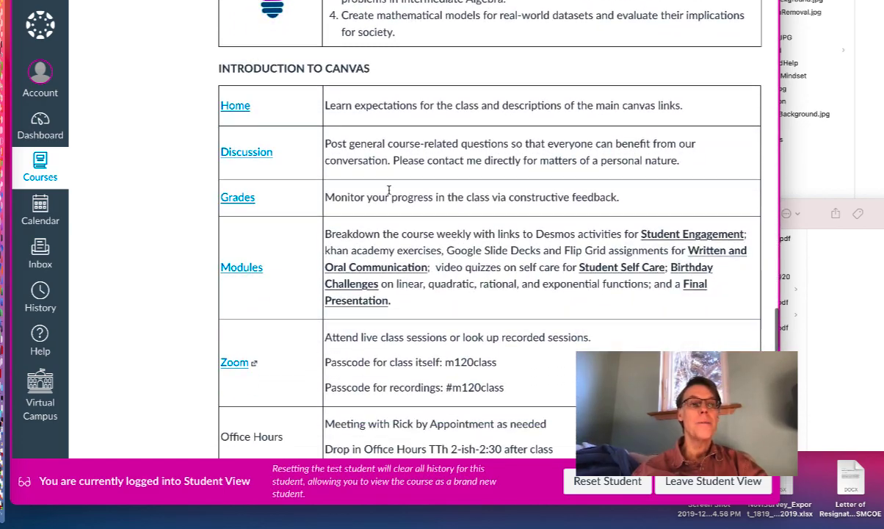
scroll(391, 192, "up", 7)
scroll(389, 192, "up", 10)
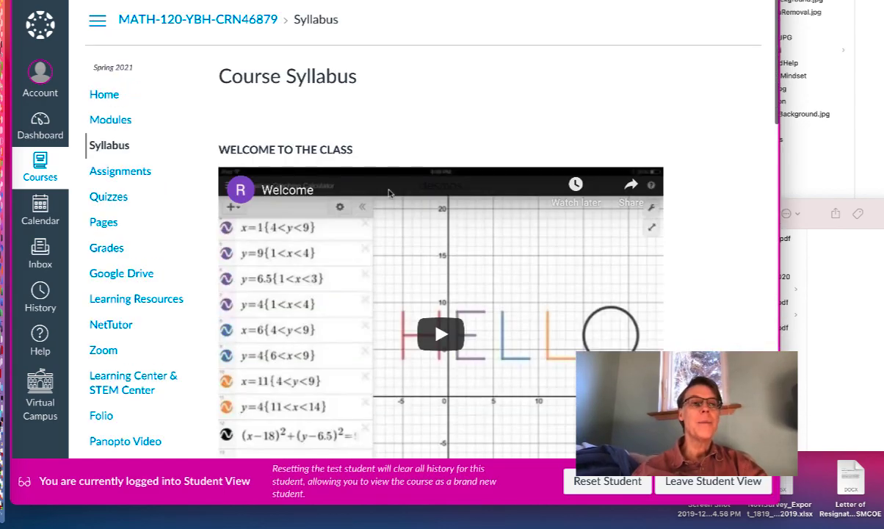
Open the course Assignments page with groups like Community Engagement/Desmos at 25%.
left_click(133, 176)
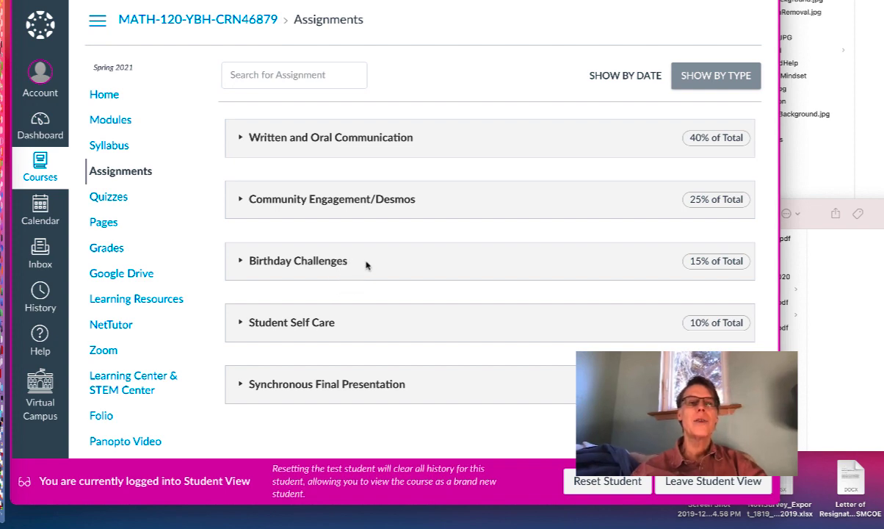
left_click(242, 263)
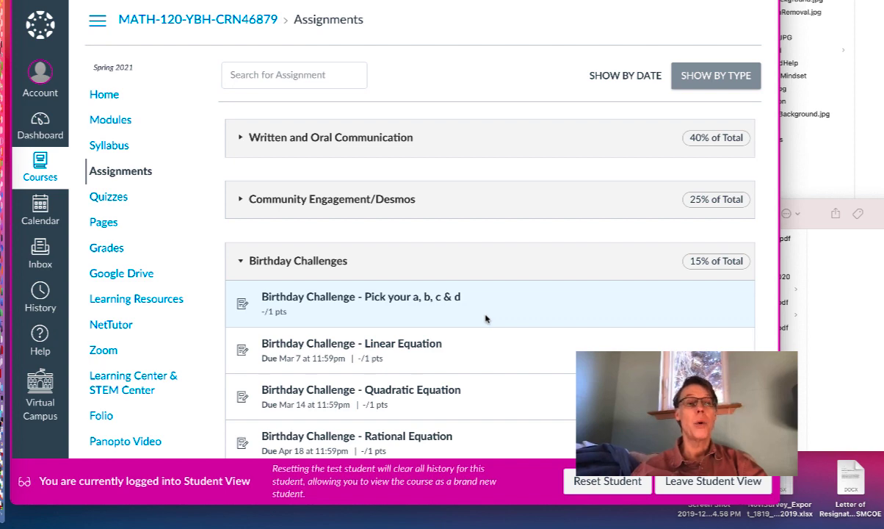
left_click(240, 262)
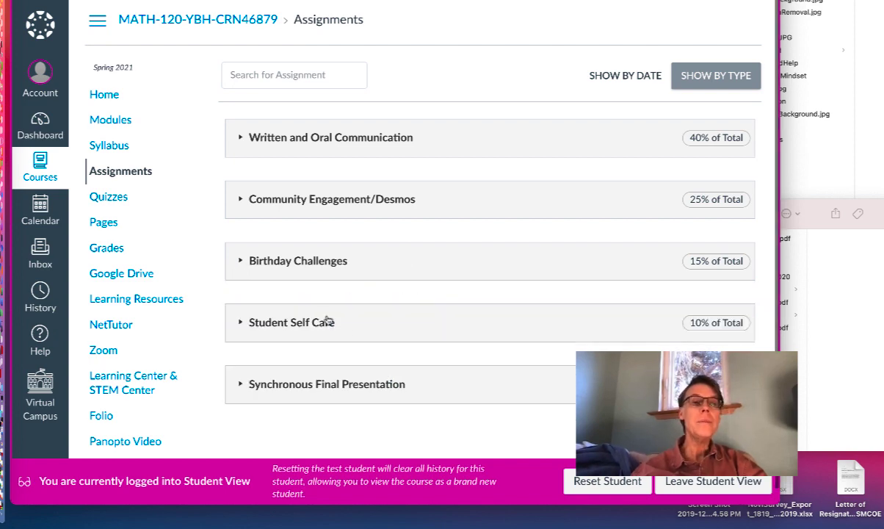
left_click(240, 323)
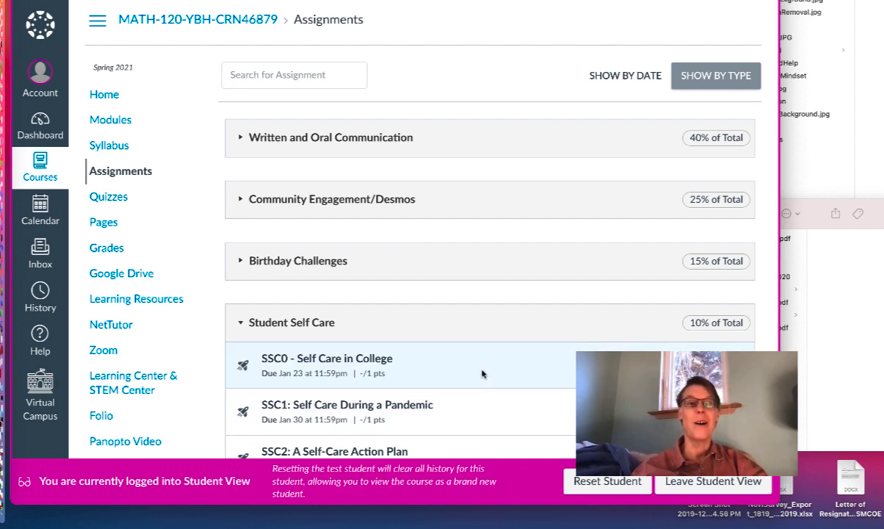
left_click(243, 324)
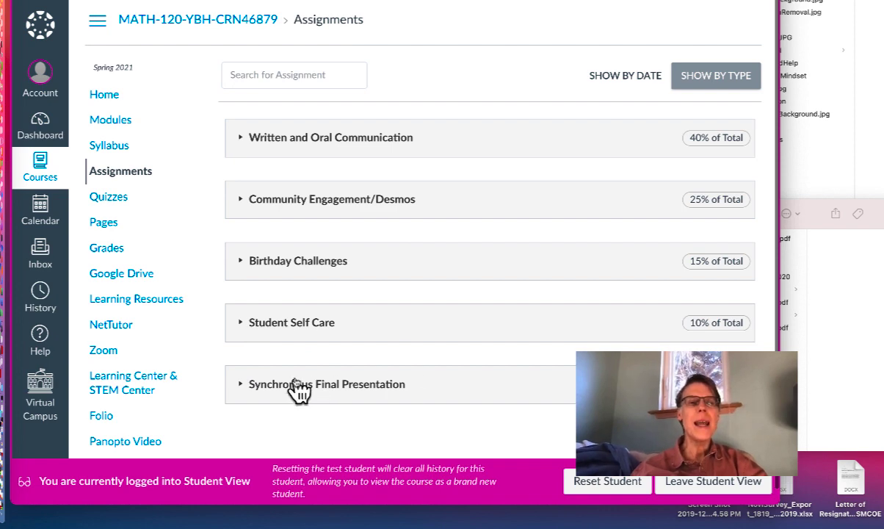
left_click(245, 386)
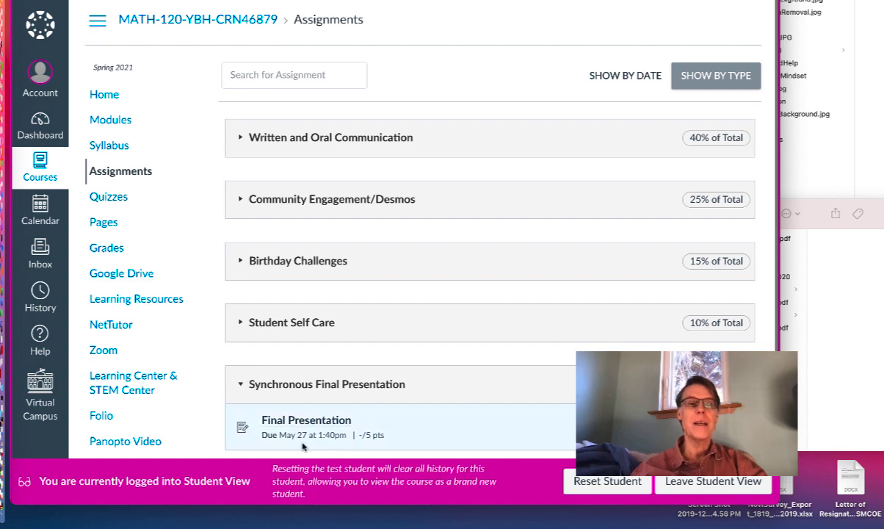
left_click(243, 385)
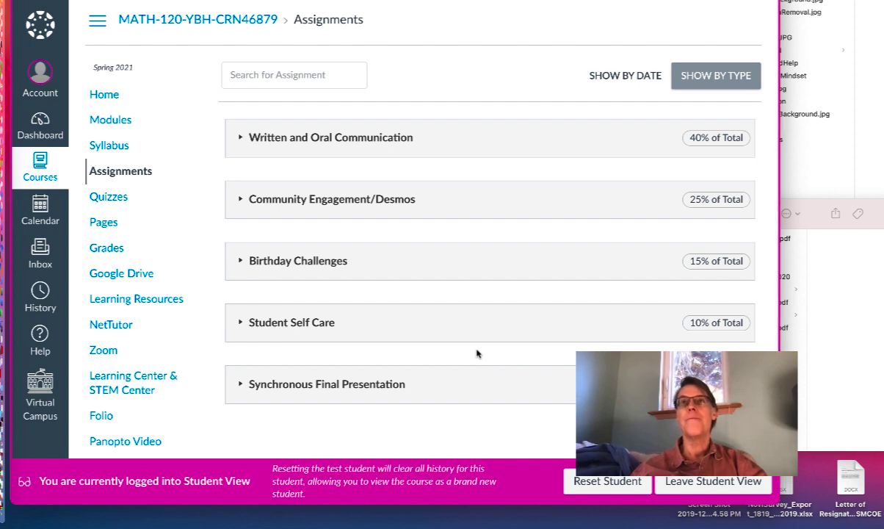